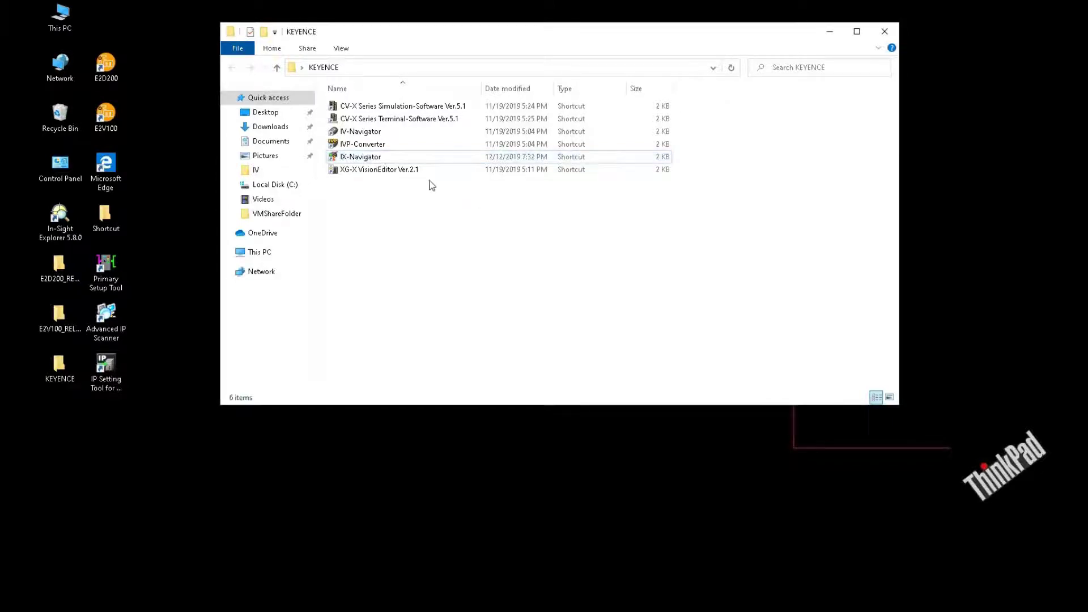
# - Launch IX-Navigator from its shortcut in the KEYENCE folder
pyautogui.click(368, 159)
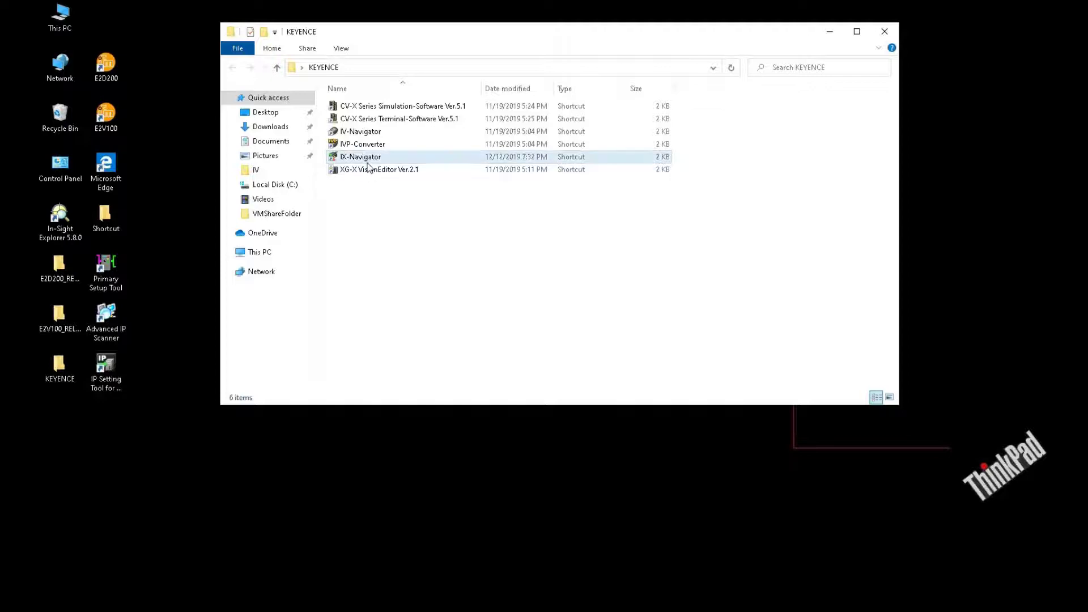
pyautogui.doubleClick(368, 160)
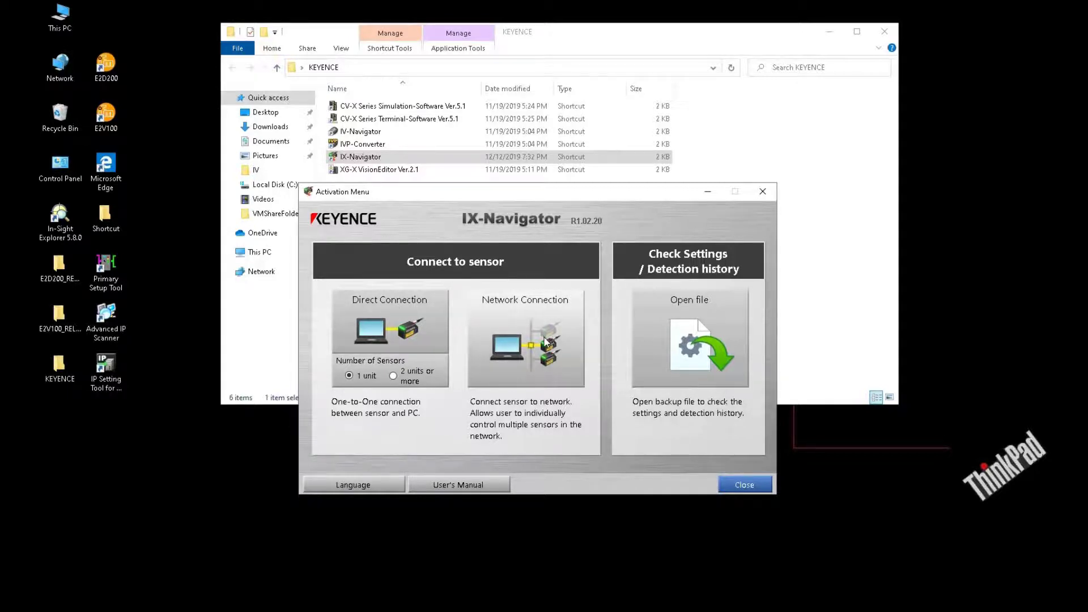
# - Choose Network Connection and keep the Intel PRO/1000 adapter at 192.168.0.36
pyautogui.click(545, 341)
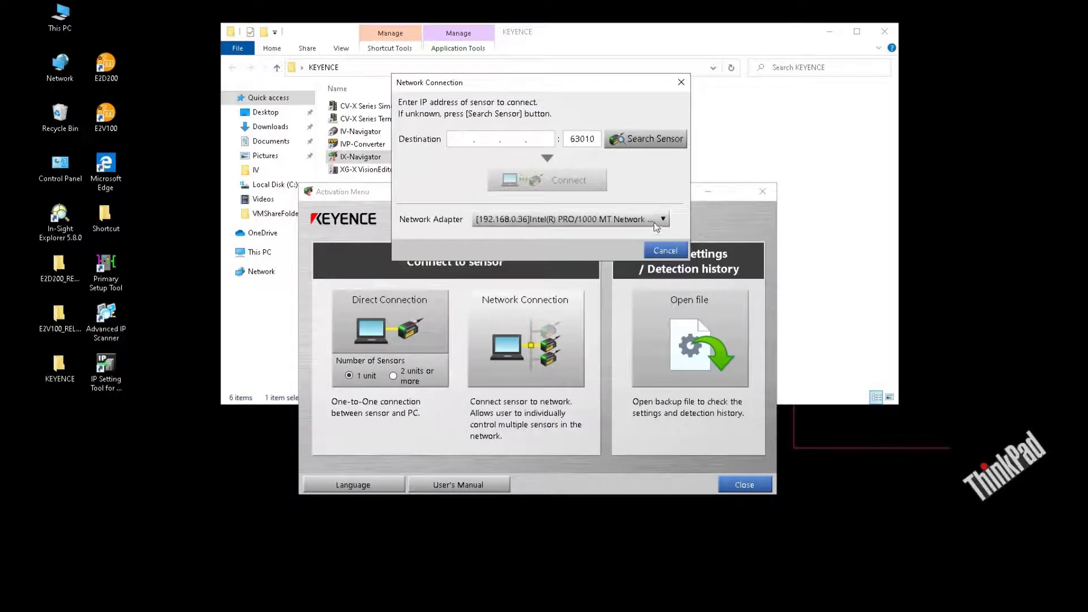
pyautogui.click(656, 222)
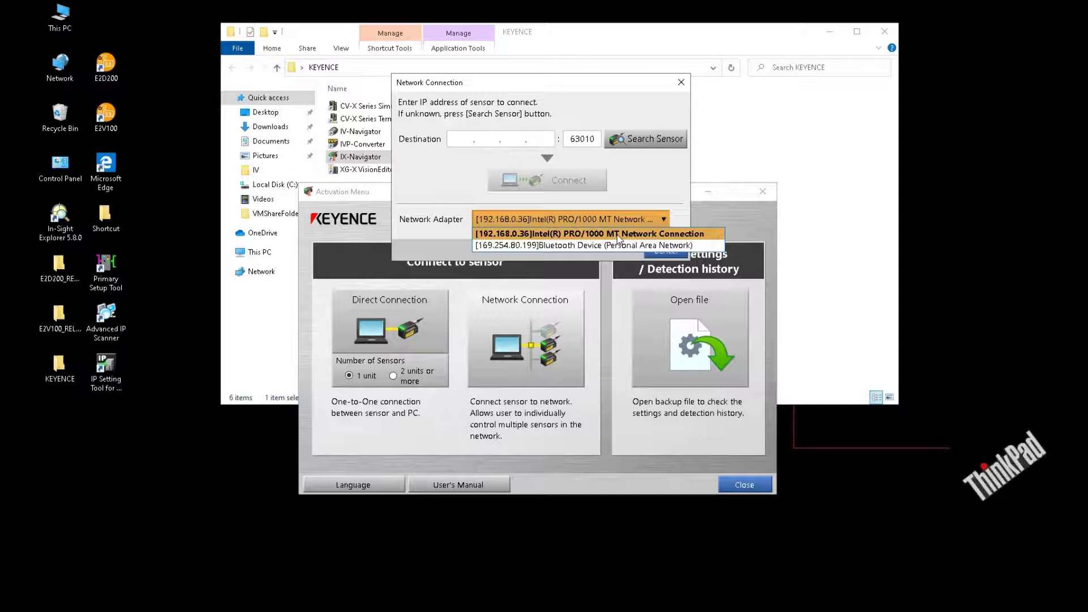
pyautogui.click(652, 205)
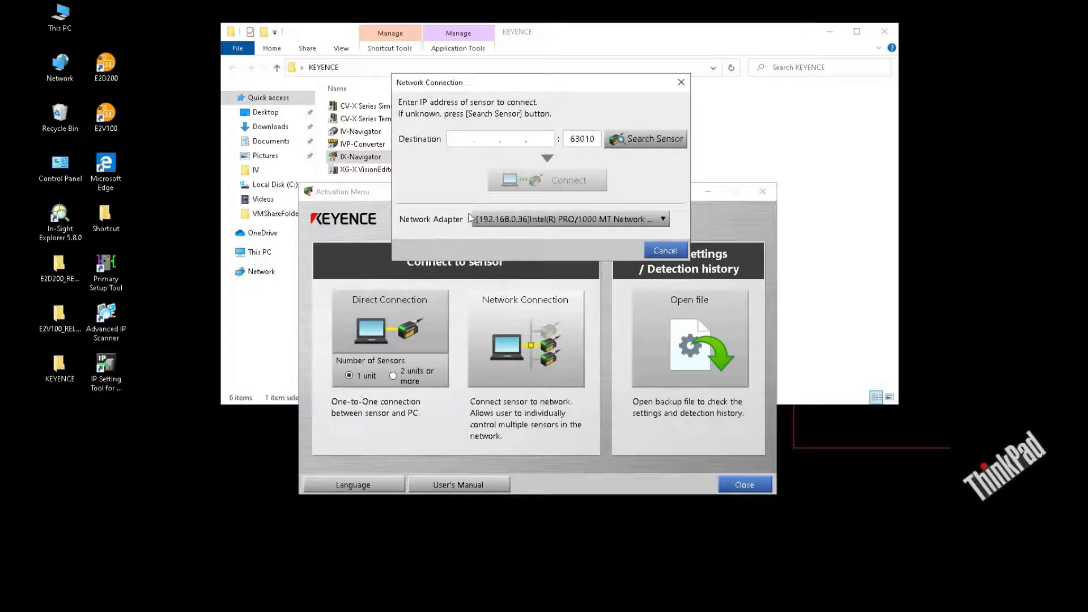
# - Enter destination 192.168.0.130 and search for the sensor on port 63010
pyautogui.click(475, 142)
pyautogui.write('192.168.0.130')
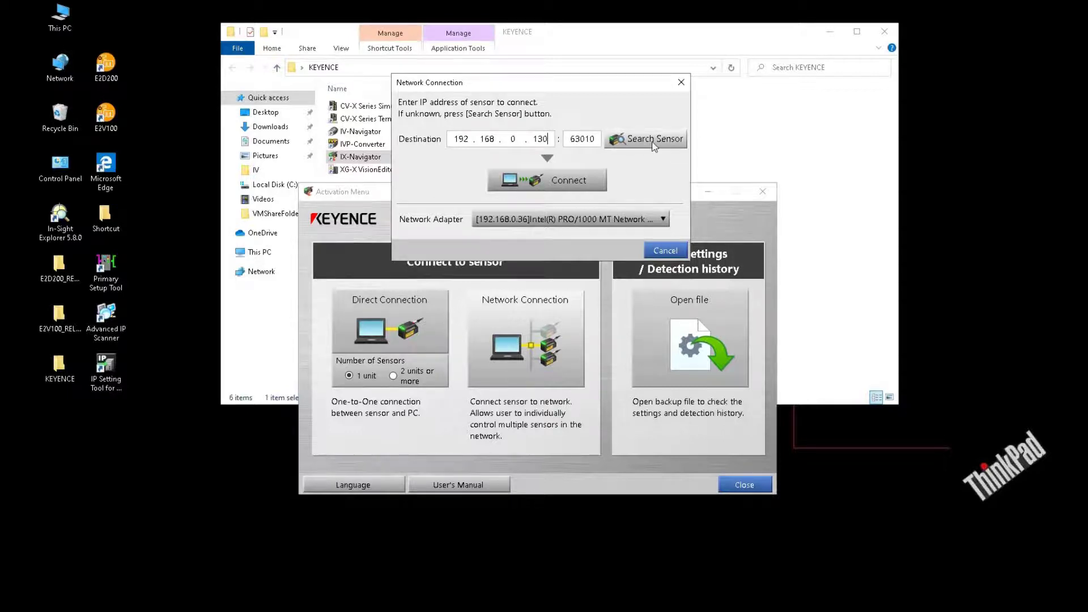
pyautogui.click(653, 142)
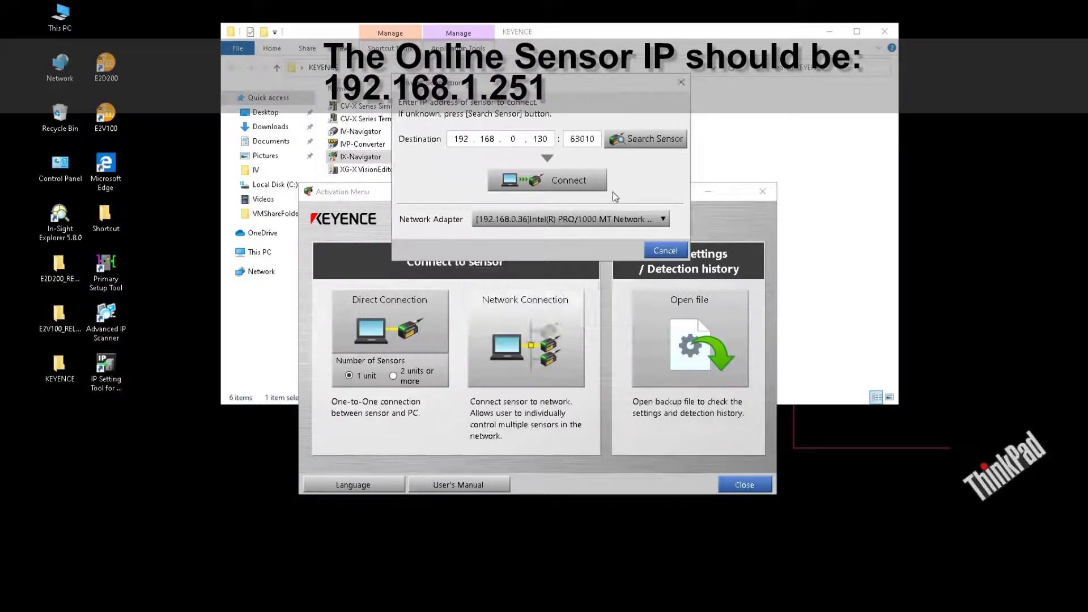
# - Connect to the IX-150 sensor at 192.168.0.130 and wait for the Running screen
pyautogui.click(555, 183)
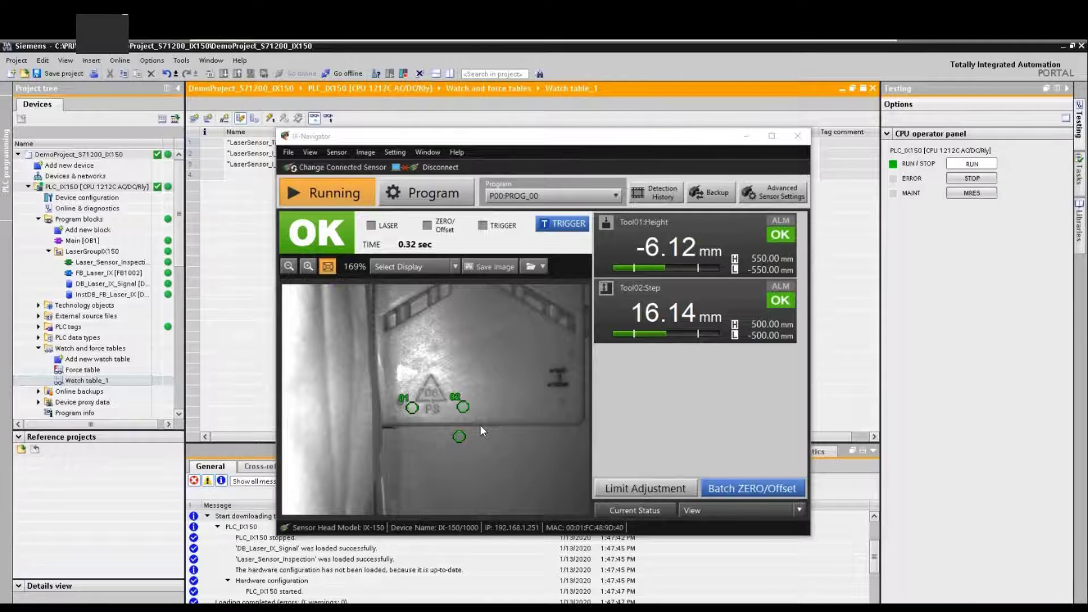
# - Open Detection History, choosing Continue Logging at the stop-logging prompt
pyautogui.click(655, 195)
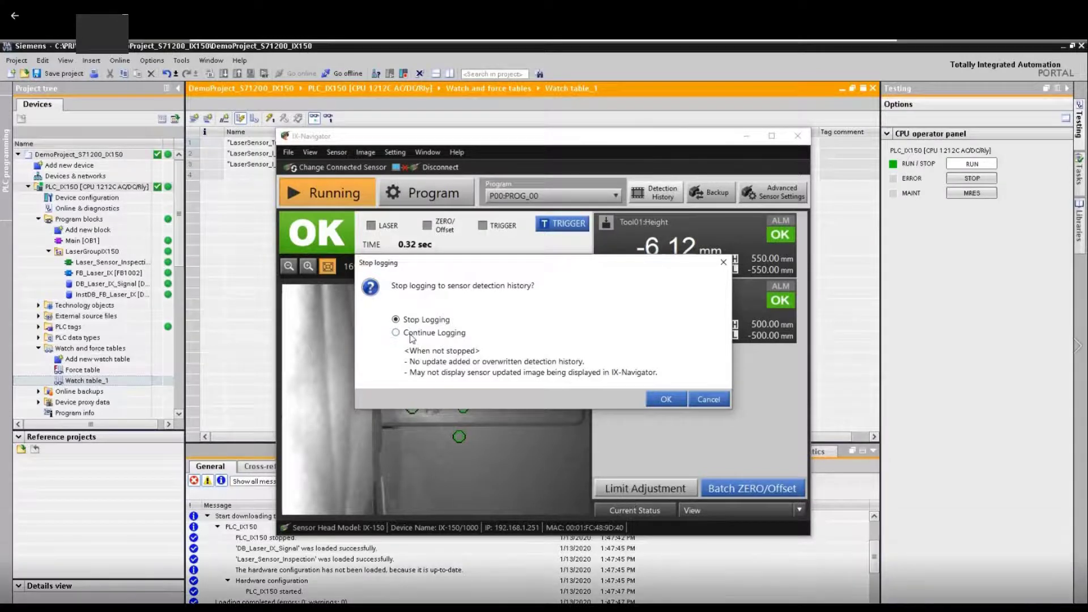
pyautogui.click(412, 338)
pyautogui.click(680, 399)
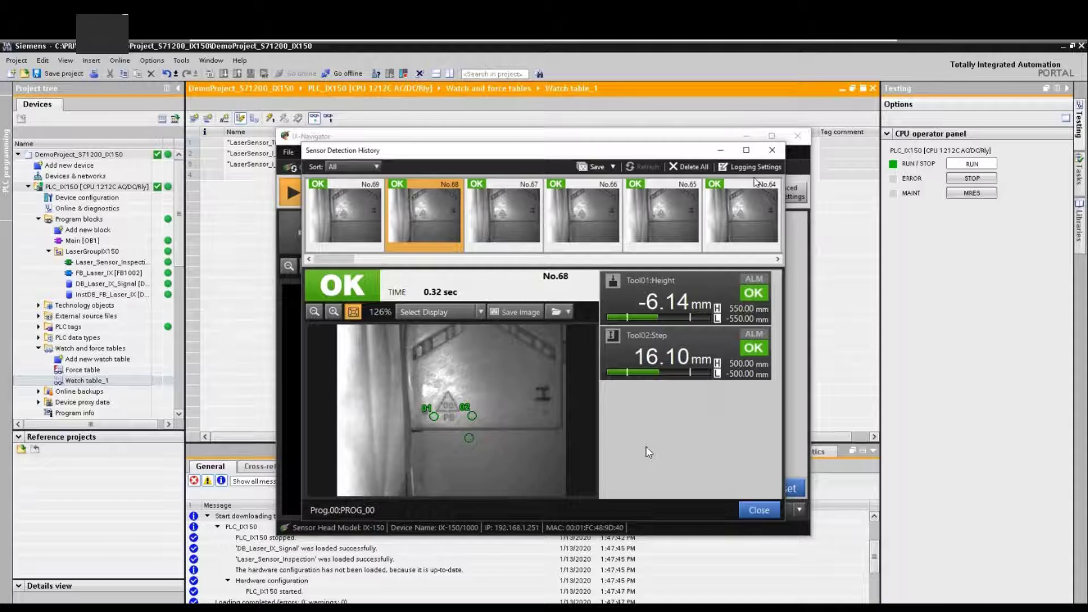
pyautogui.click(756, 166)
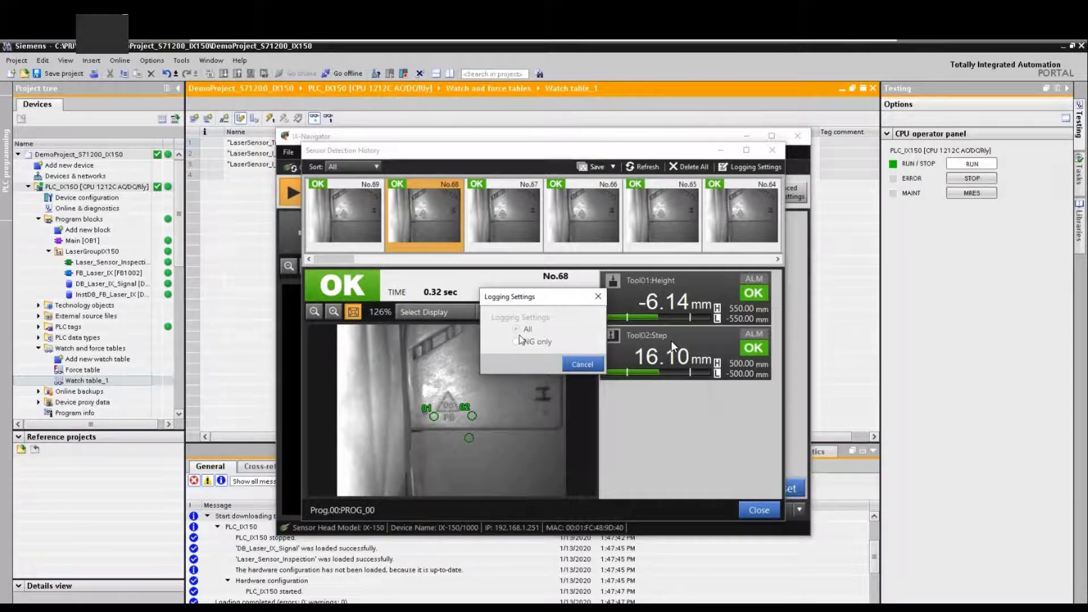
# - Sort the detection history by NG Only, then OK Only, then All
pyautogui.click(582, 364)
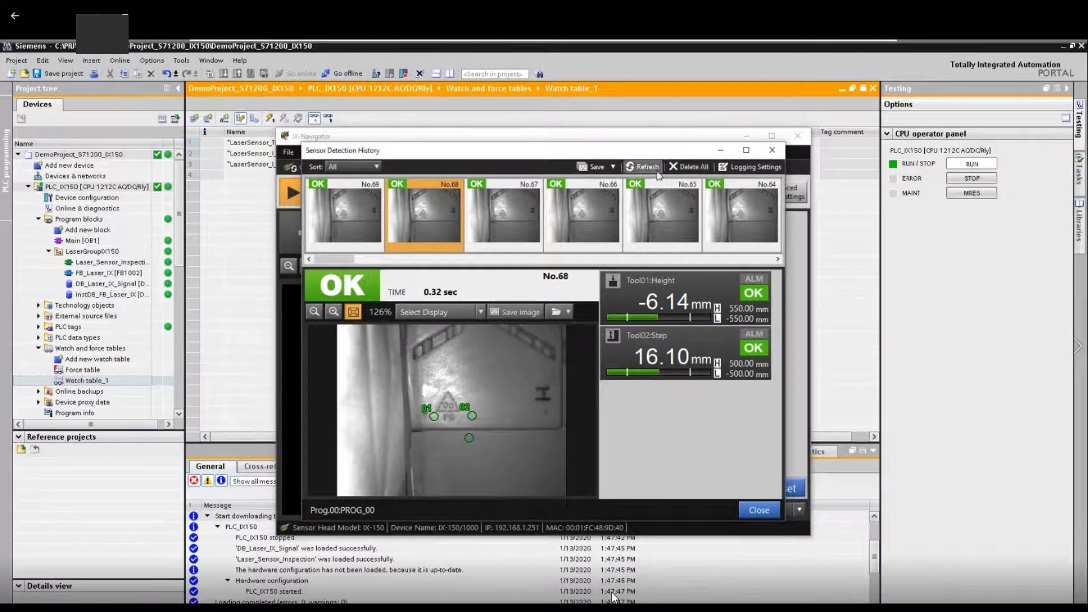
pyautogui.click(612, 166)
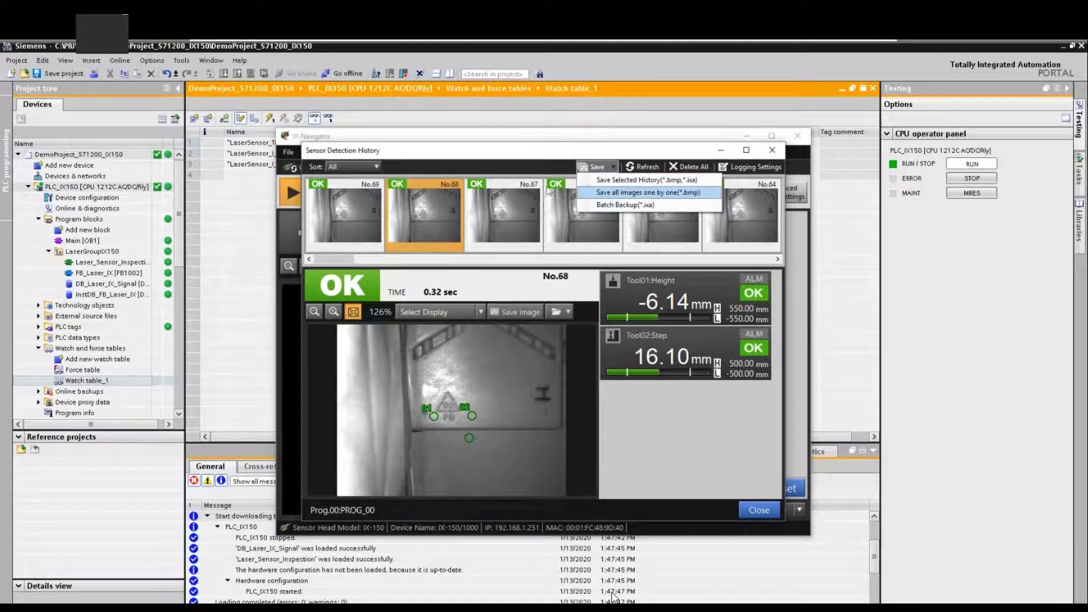
pyautogui.click(353, 167)
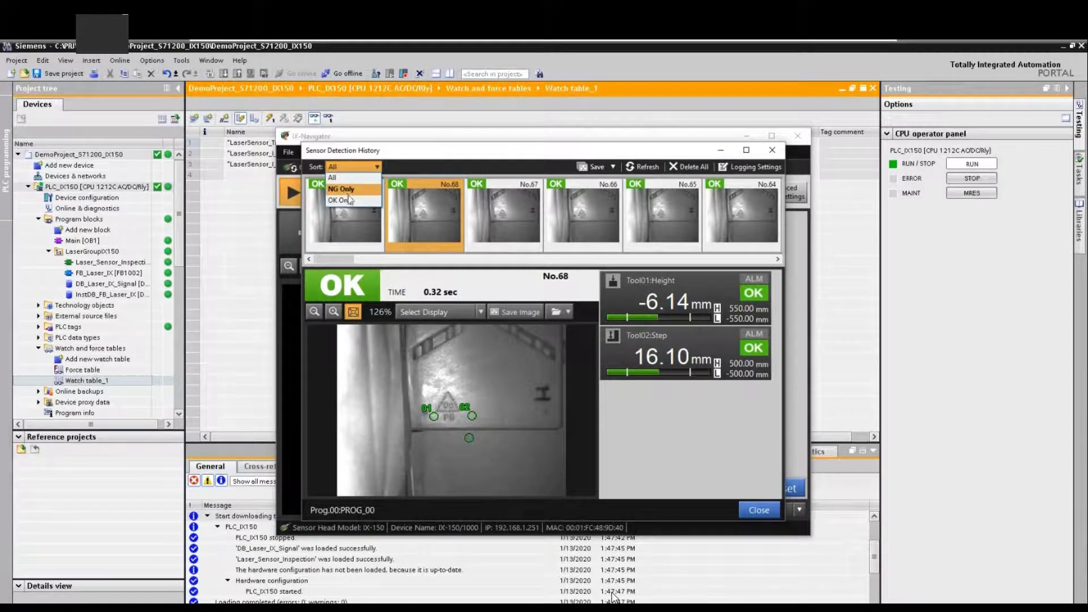
pyautogui.click(351, 188)
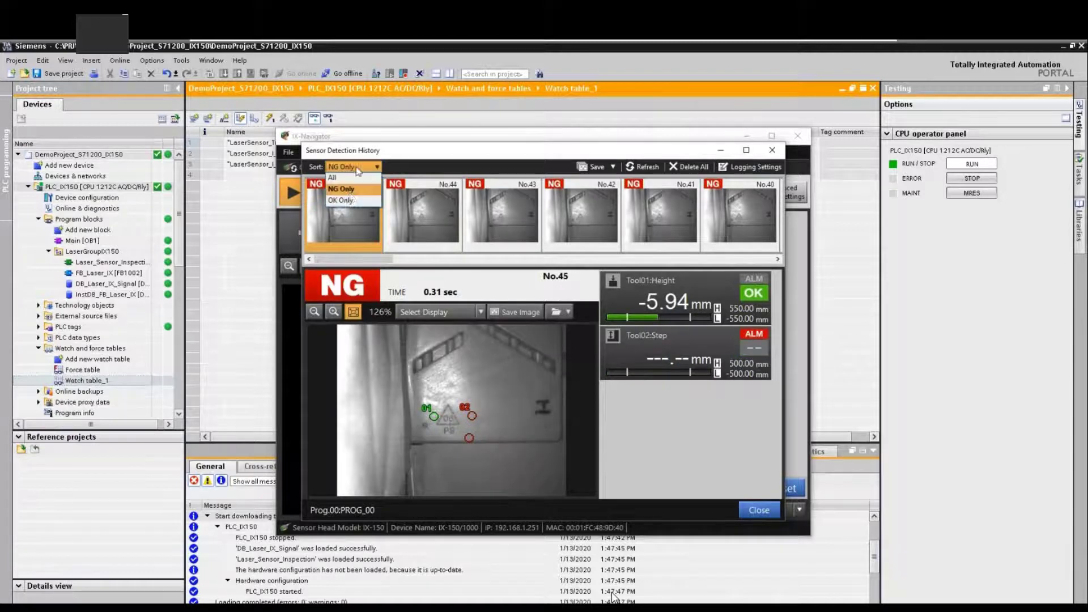
pyautogui.click(357, 167)
pyautogui.click(352, 200)
pyautogui.click(366, 169)
pyautogui.click(362, 178)
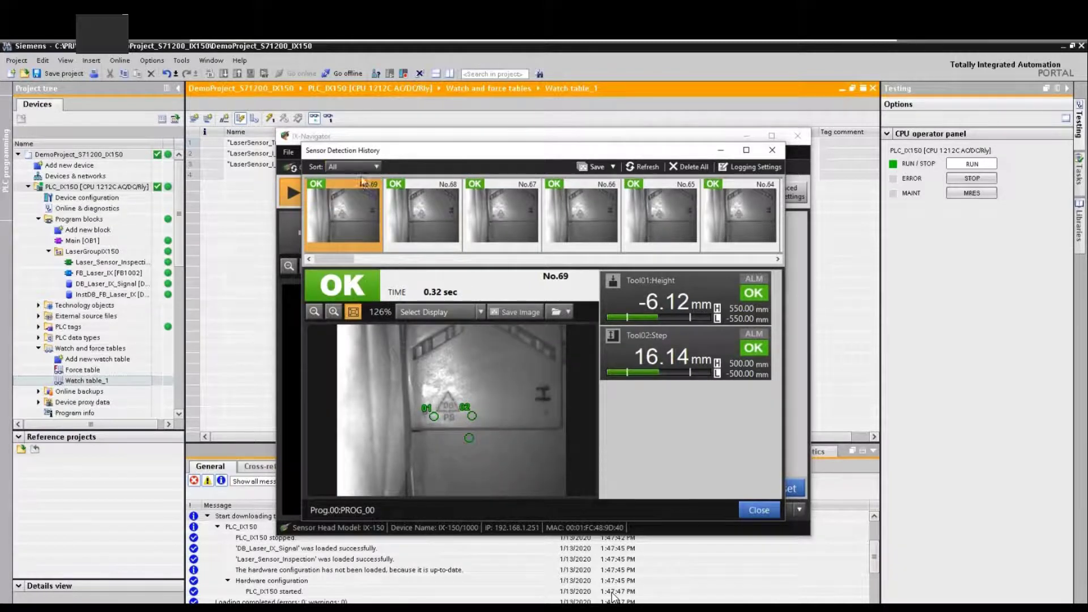
# - Open and cancel Logging Settings, then close the detection history window
pyautogui.click(775, 169)
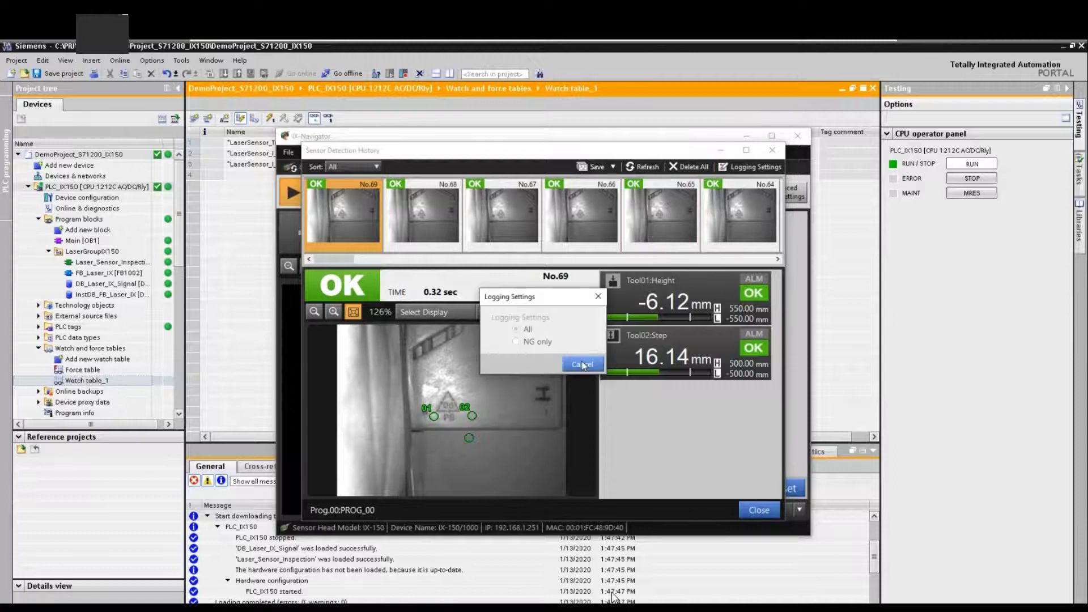
pyautogui.click(582, 364)
pyautogui.click(760, 510)
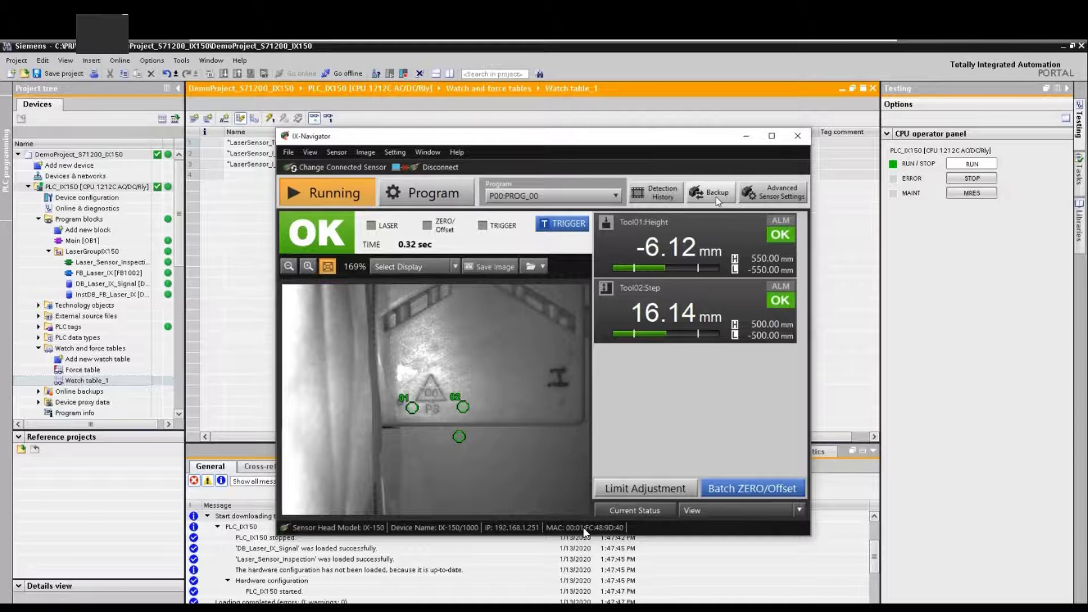
# - Batch-back up all sensor settings with detection history, overwriting 20200113_135140.ixa
pyautogui.click(716, 196)
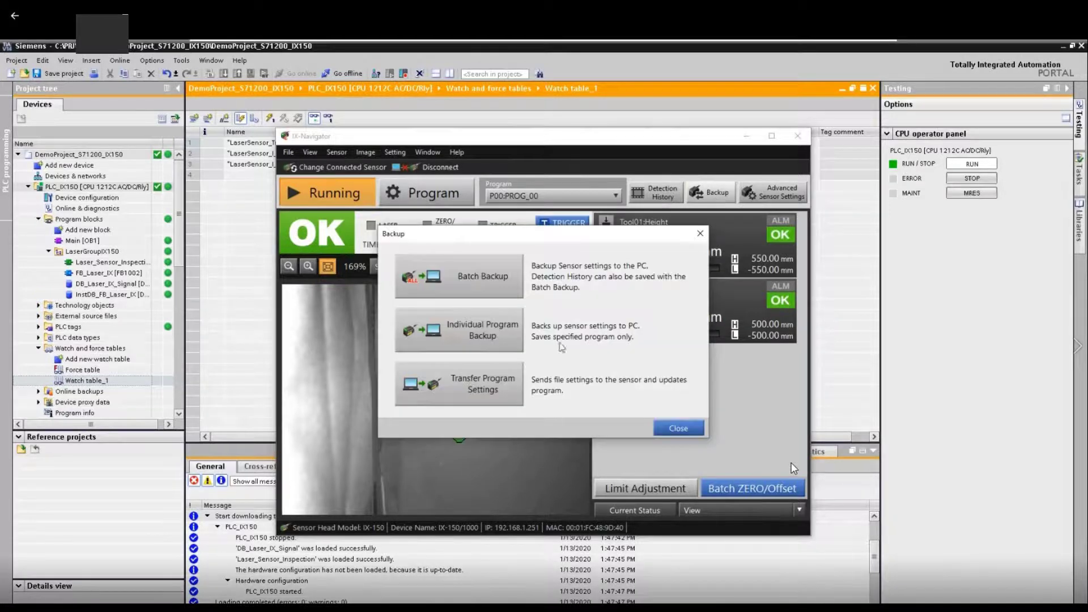
pyautogui.click(468, 280)
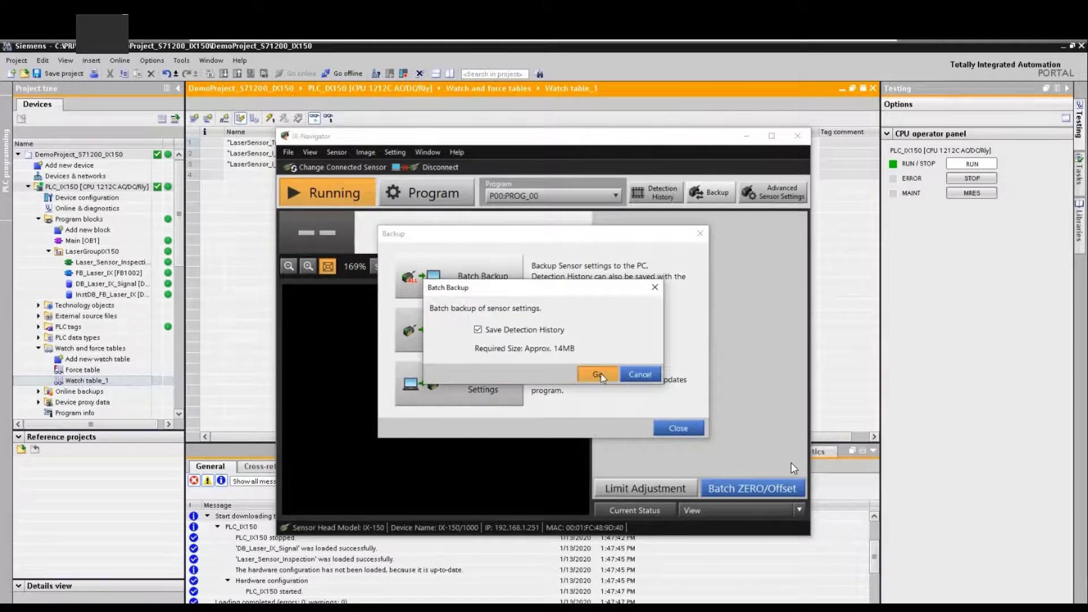
pyautogui.click(600, 375)
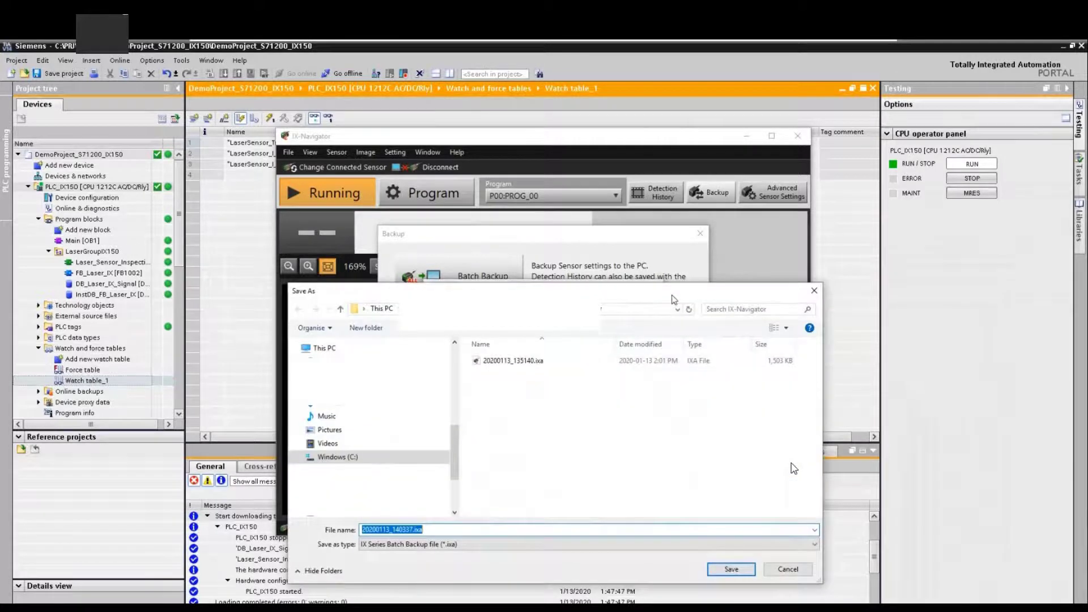
pyautogui.click(541, 362)
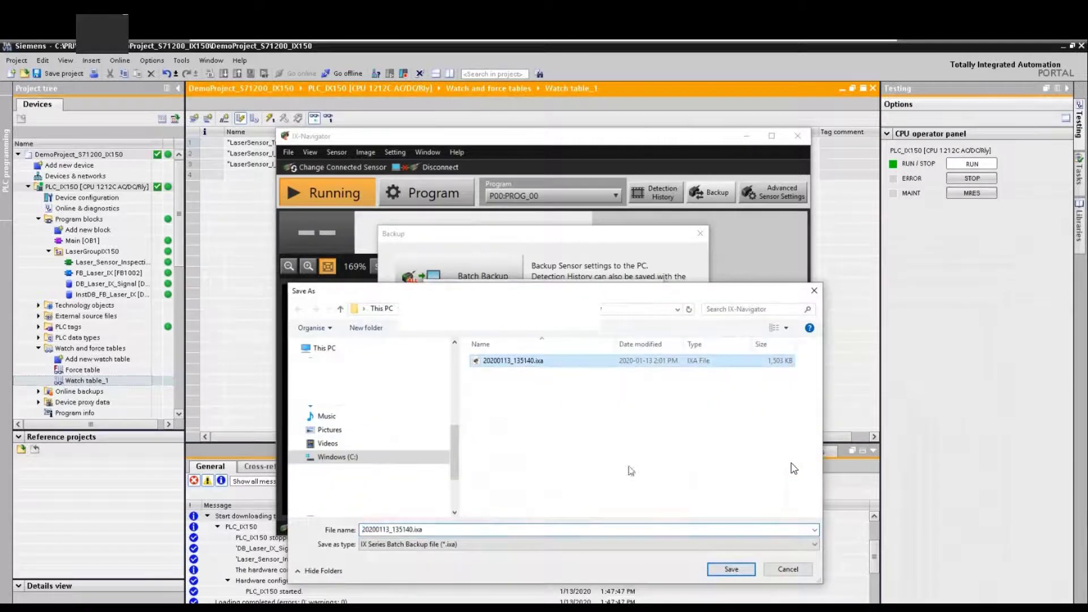
pyautogui.click(731, 569)
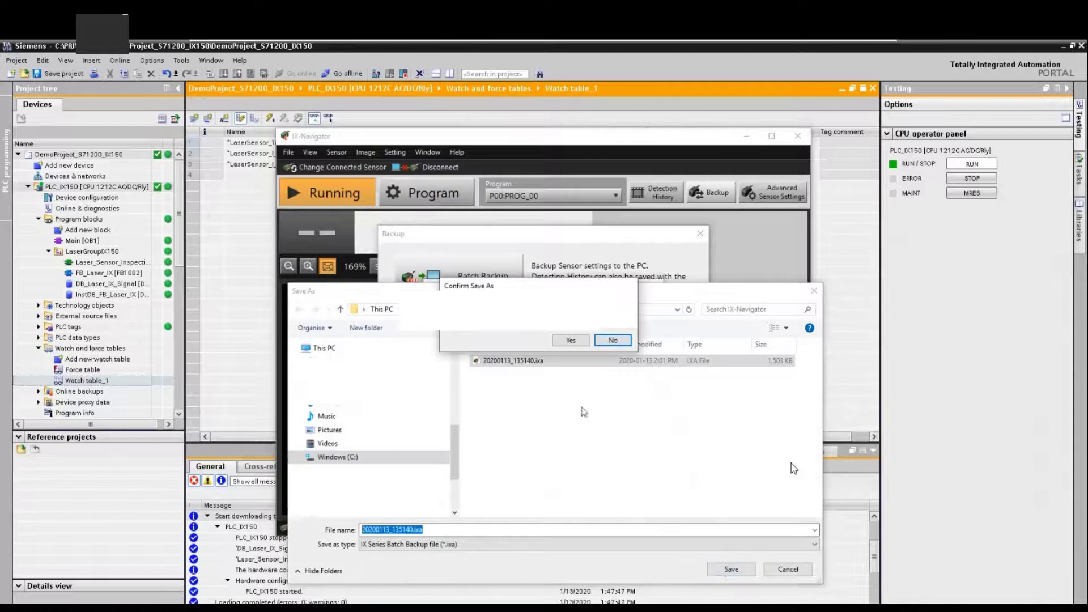
pyautogui.click(567, 341)
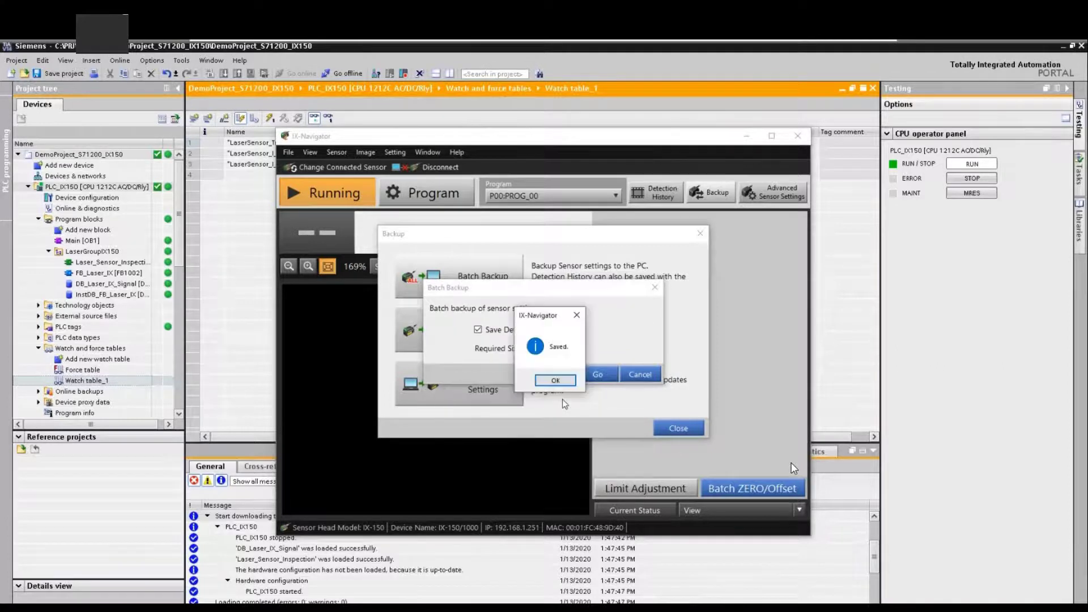
pyautogui.click(557, 385)
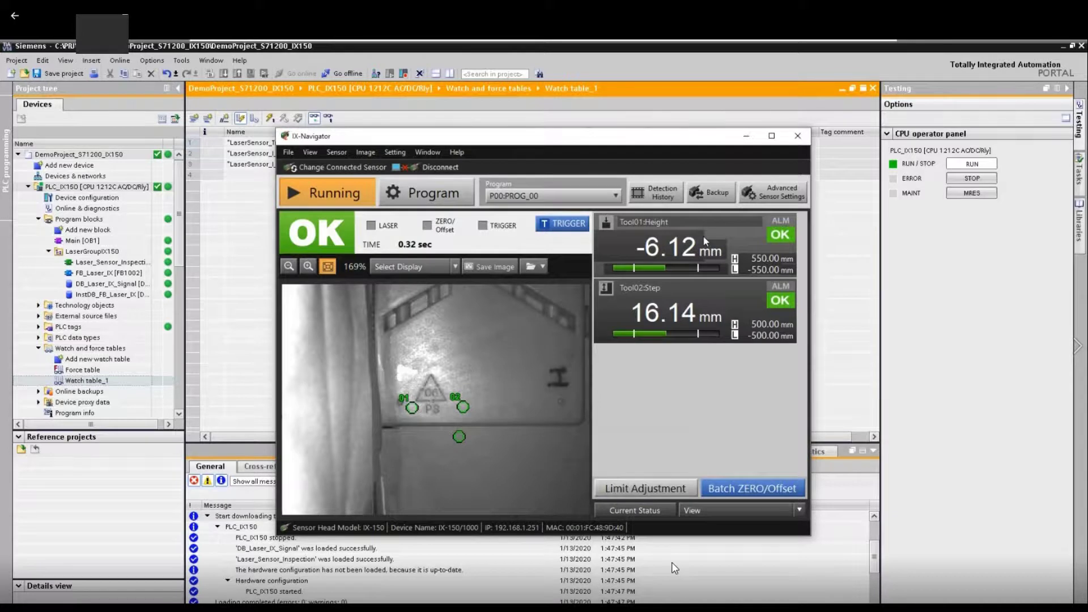
# - Transfer program settings from 20200113_135140.ixa to the IX-150 and close the Backup dialog
pyautogui.click(711, 192)
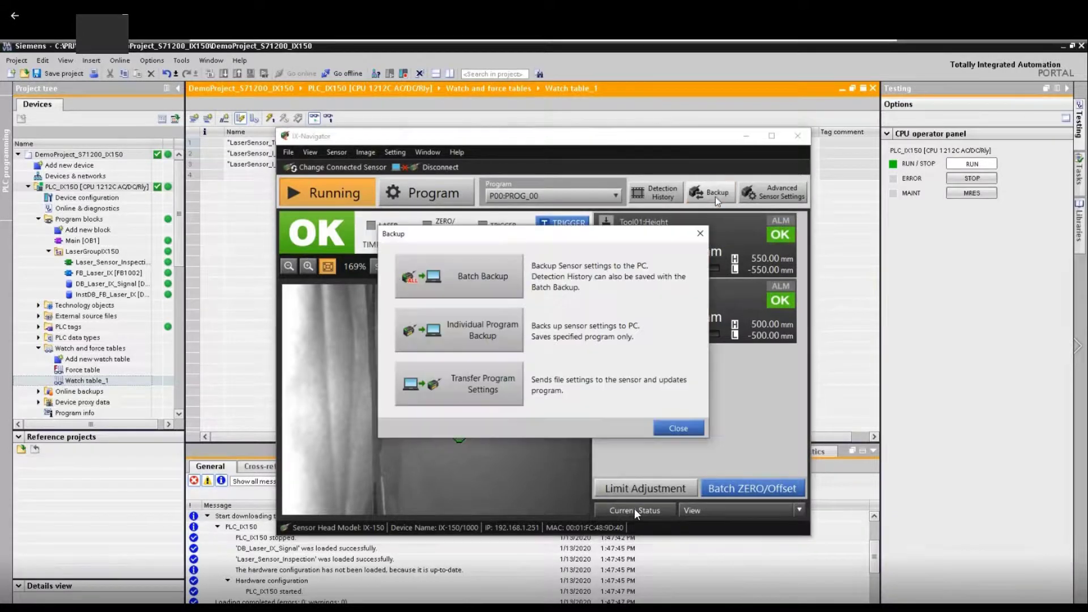
pyautogui.click(513, 385)
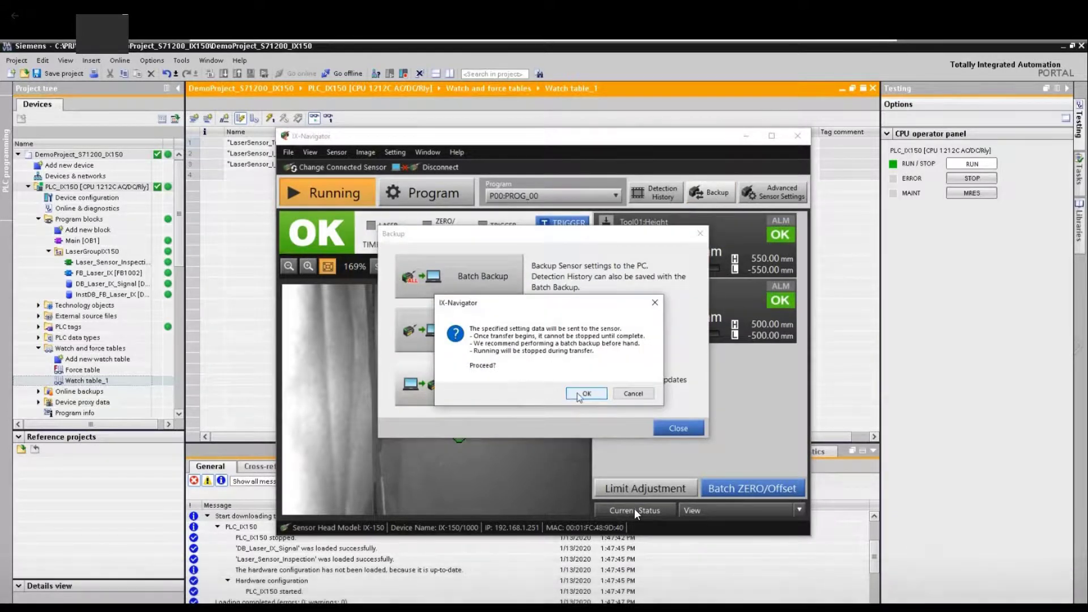
pyautogui.click(586, 394)
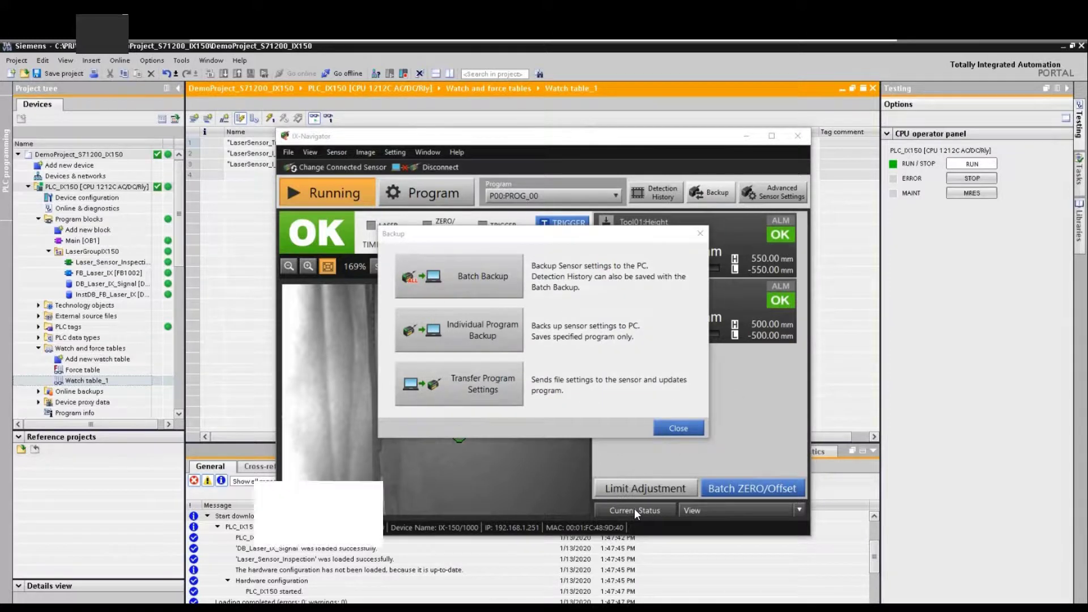
pyautogui.click(747, 574)
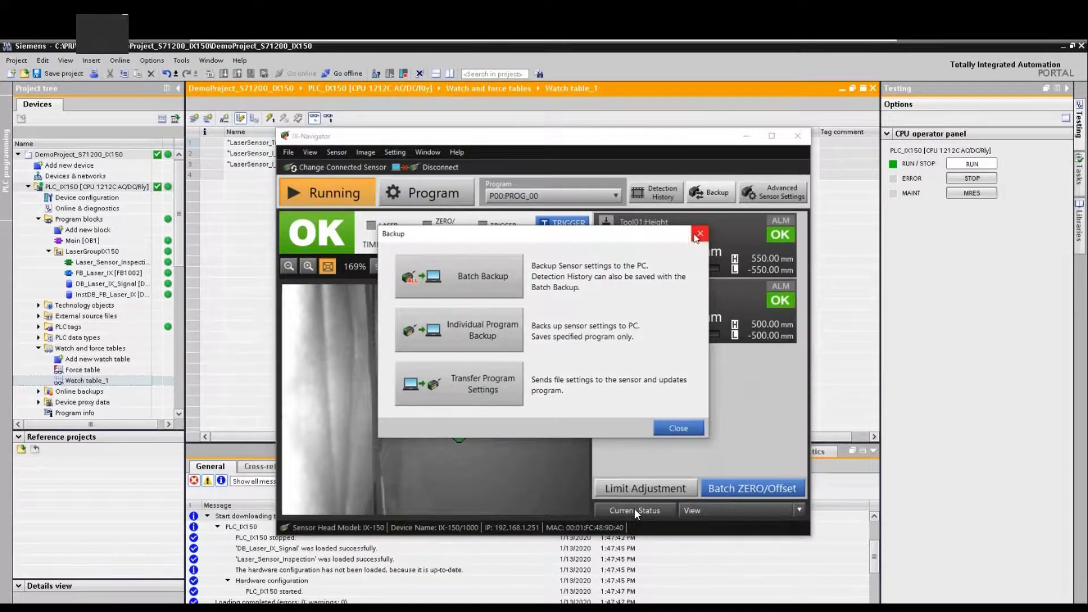
pyautogui.click(492, 397)
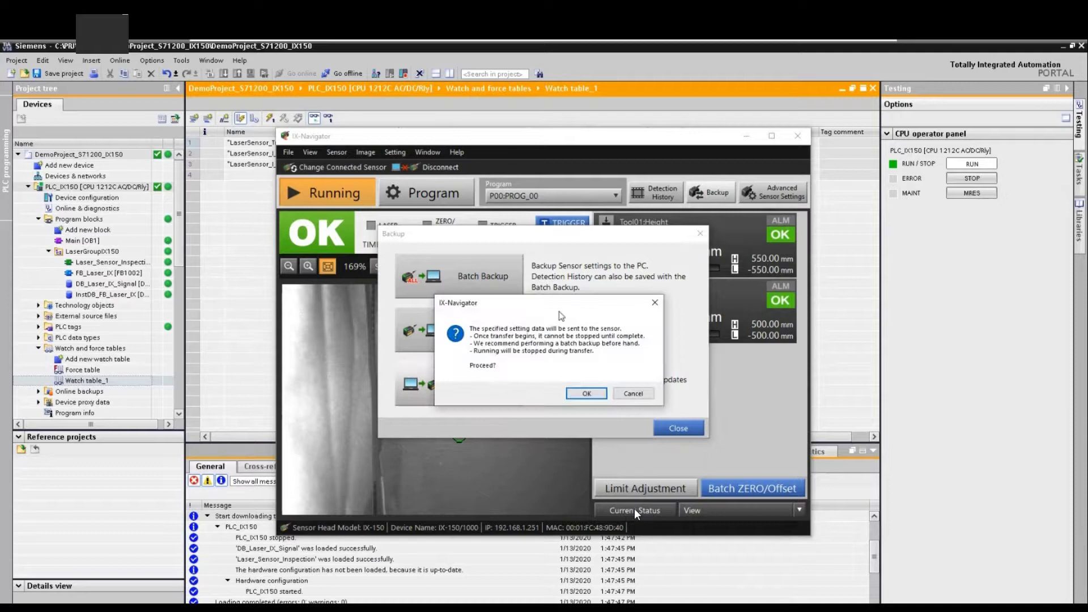
pyautogui.click(585, 394)
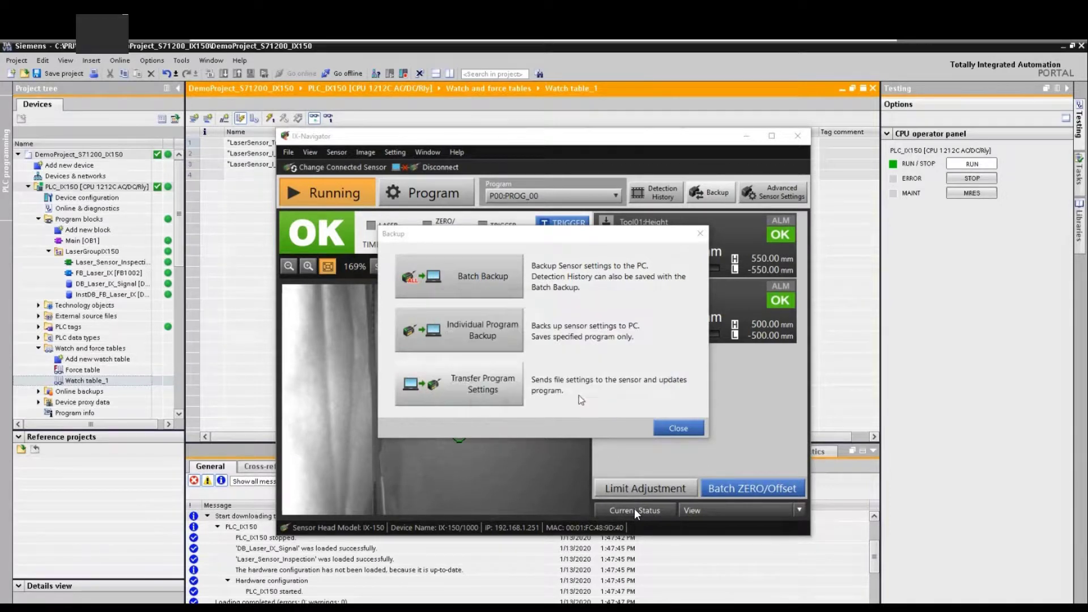
pyautogui.click(494, 254)
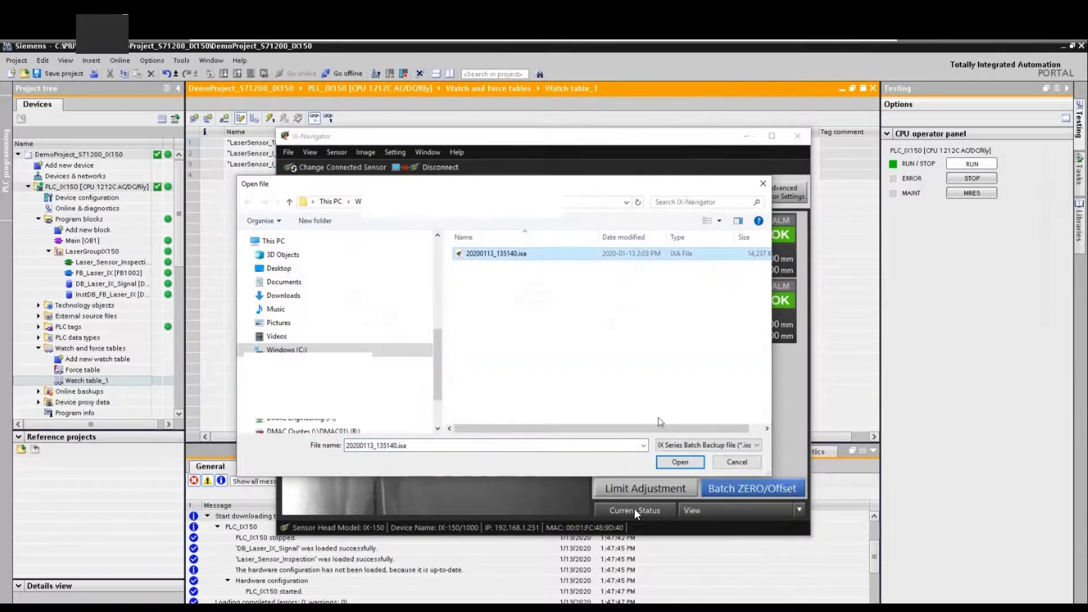
pyautogui.click(679, 463)
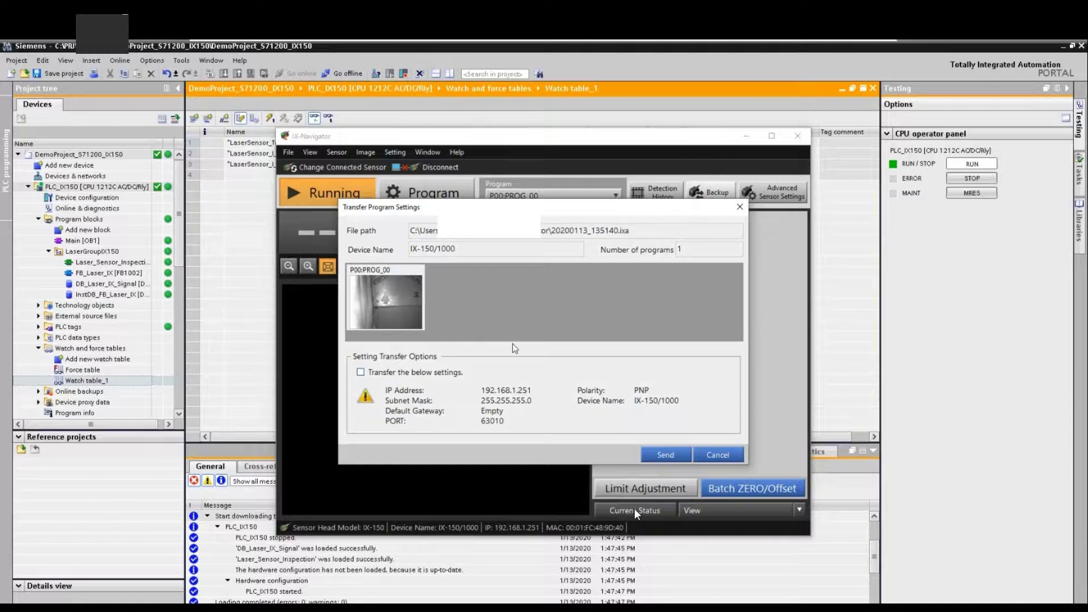
pyautogui.click(675, 465)
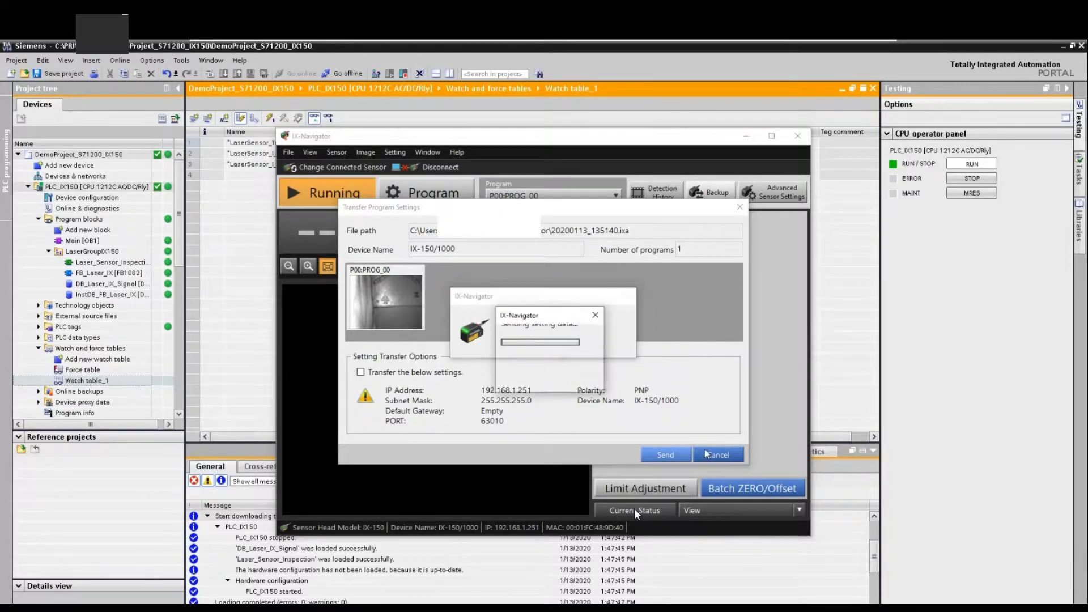
pyautogui.click(573, 380)
pyautogui.click(692, 431)
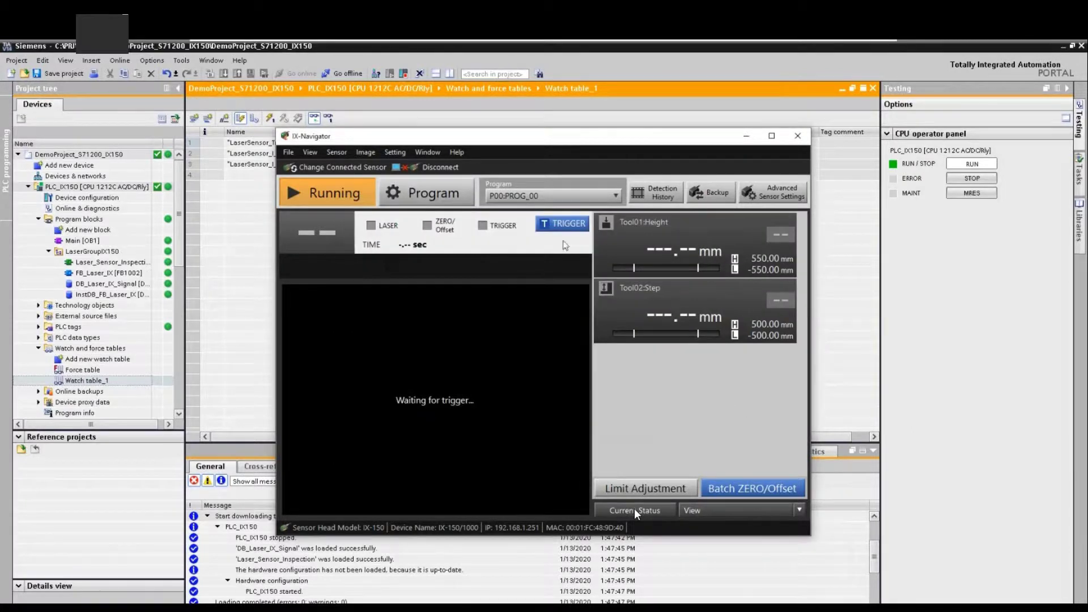
# - Trigger the sensor for an OK reading (Height -6.10 mm, Step 16.12 mm), then browse the menus
pyautogui.click(564, 223)
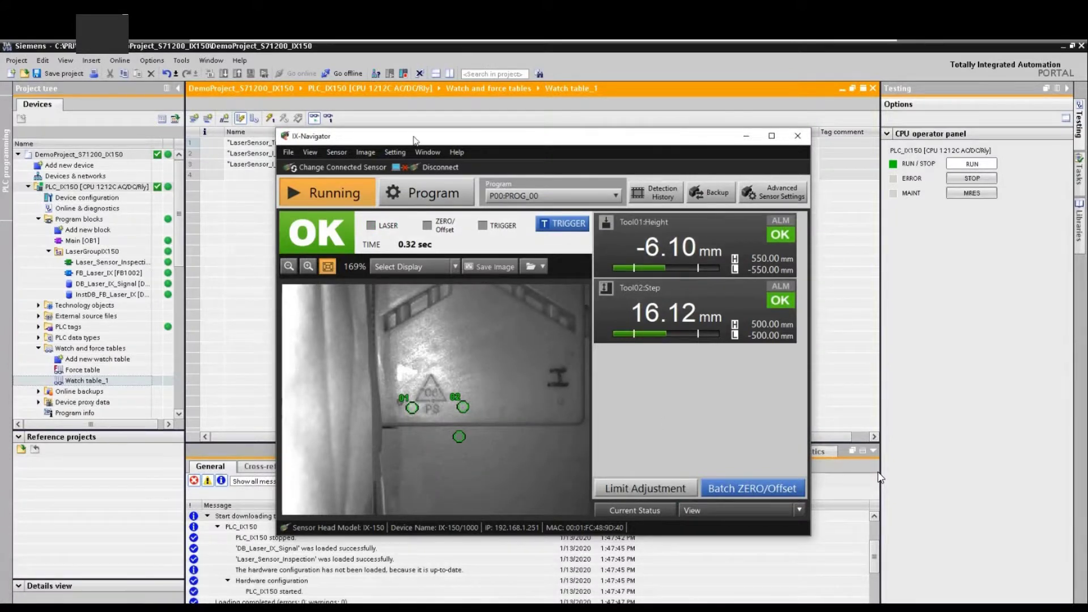
pyautogui.click(363, 152)
pyautogui.moveTo(387, 152)
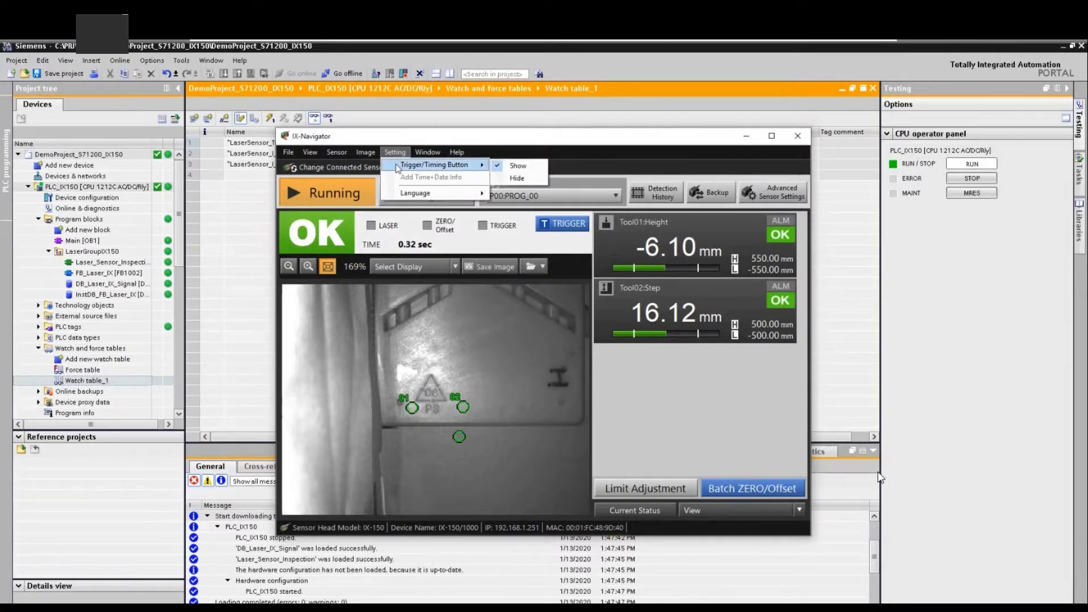
pyautogui.moveTo(425, 155)
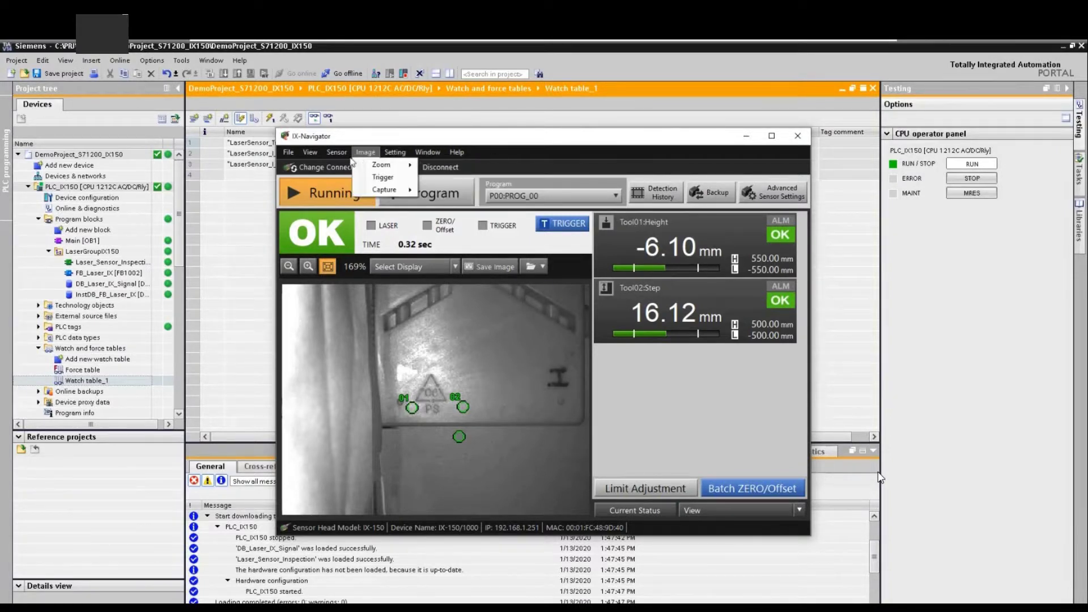
pyautogui.moveTo(336, 152)
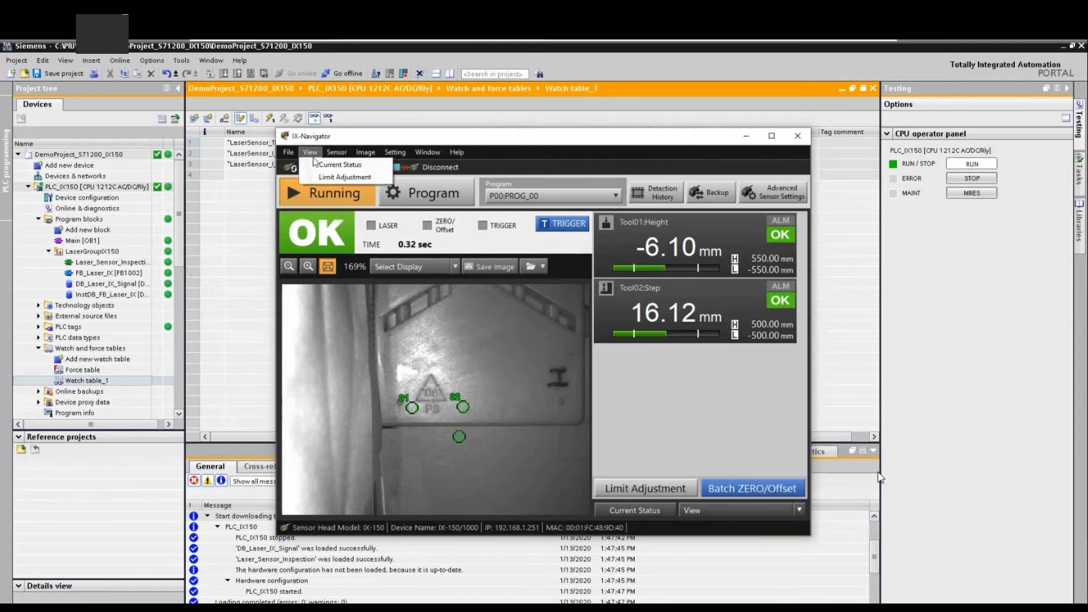
pyautogui.click(340, 165)
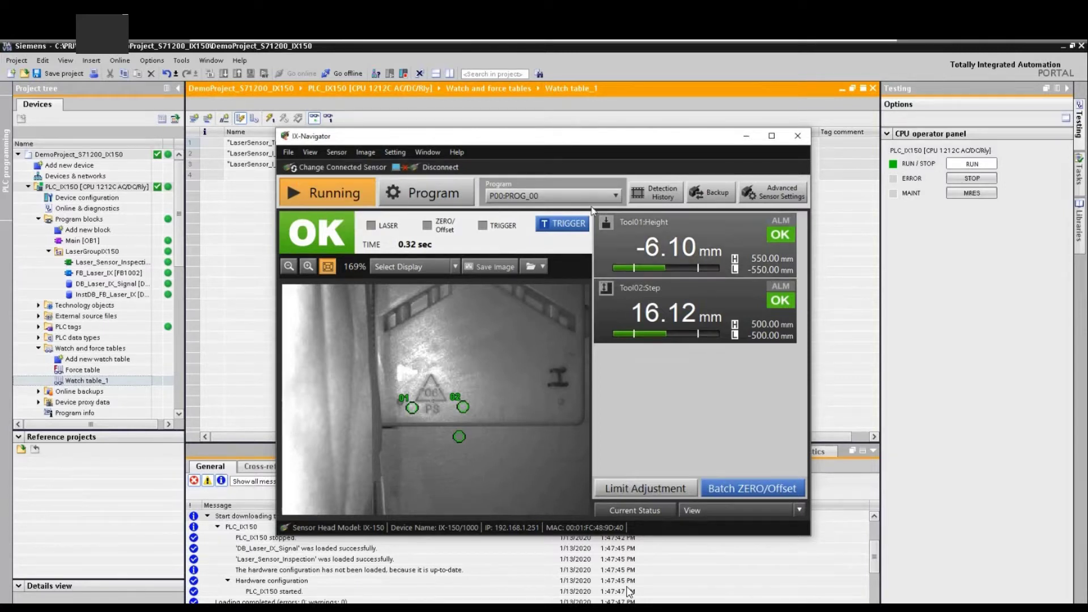